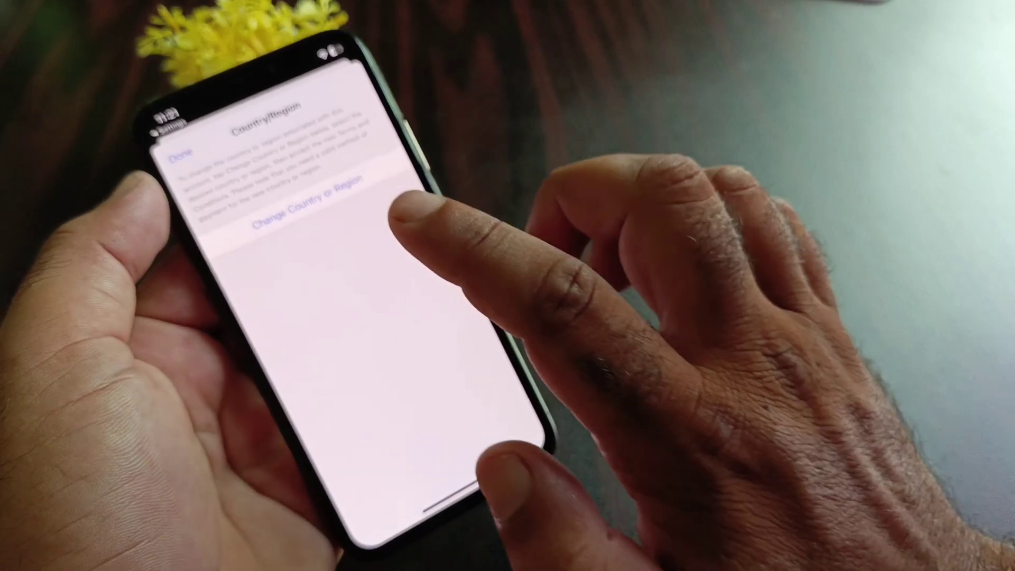
Step: Choose a new country from the Apple account's Country/Region list
{"action": "left_click", "coordinate": [296, 208]}
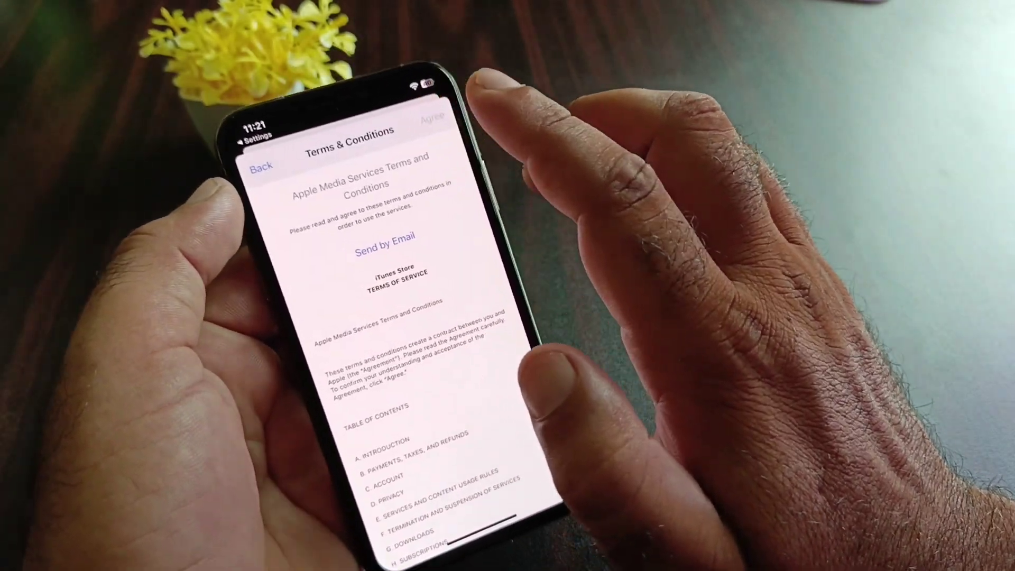
Step: Agree to the Apple Media Services Terms & Conditions
{"action": "left_click", "coordinate": [432, 118]}
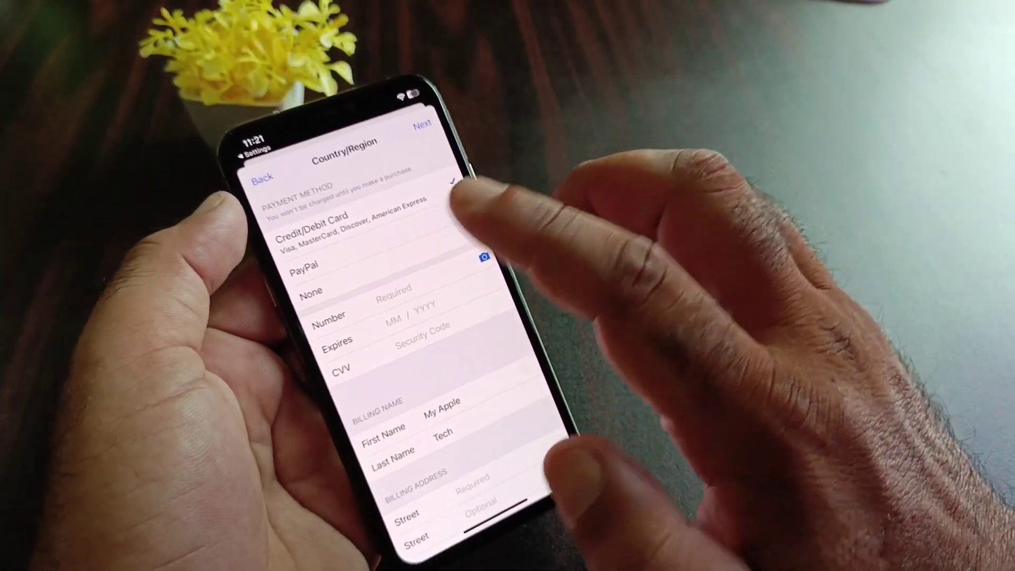